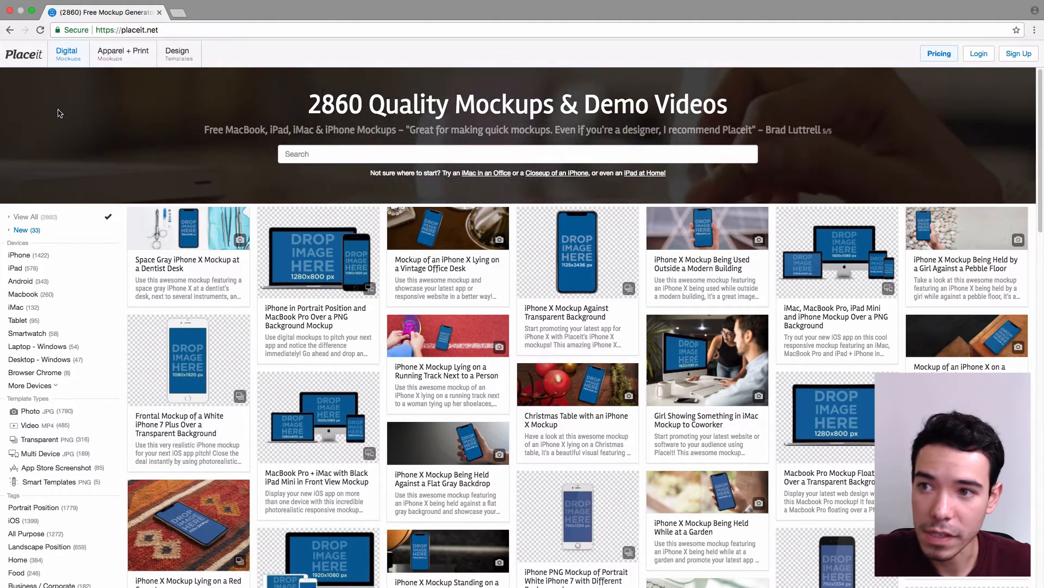
Show the Digital mockup category list from the top navigation
left_click(68, 52)
mouse_move(67, 54)
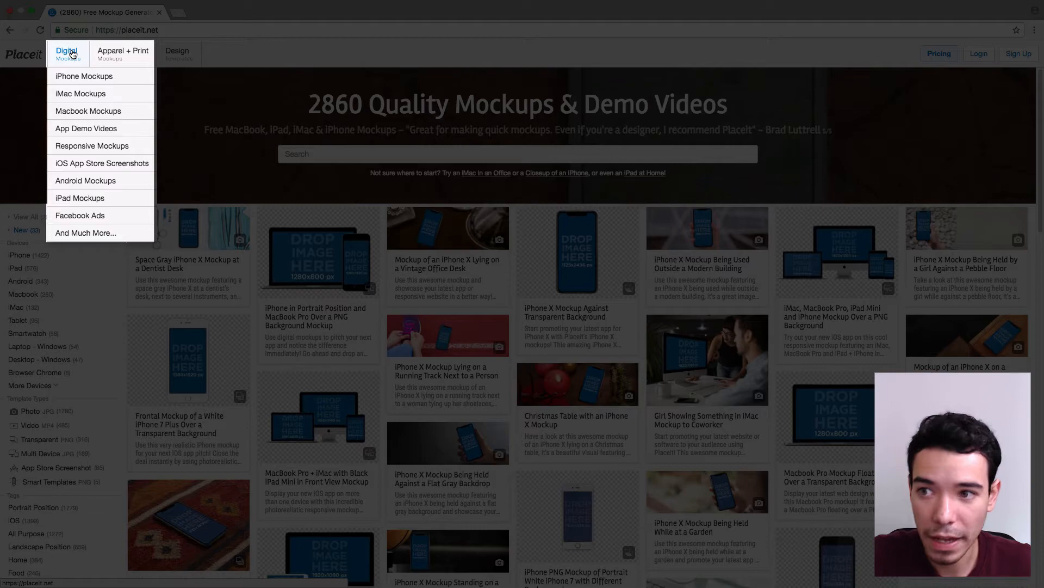
Filter the catalogue to Macbook Mockups
left_click(80, 111)
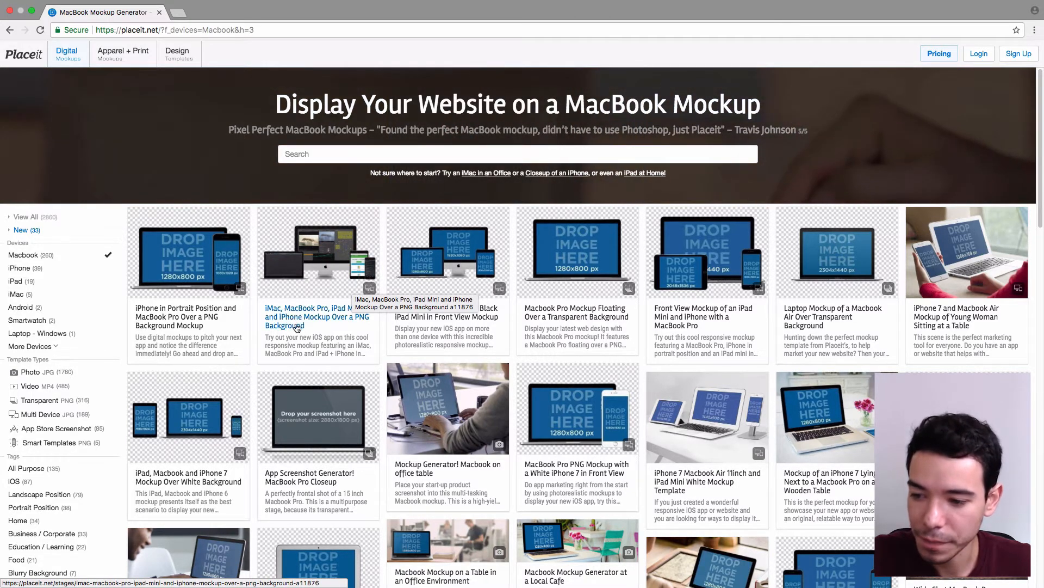
Narrow the MacBook mockups to Photo templates tagged Business / Corporate
left_click(57, 372)
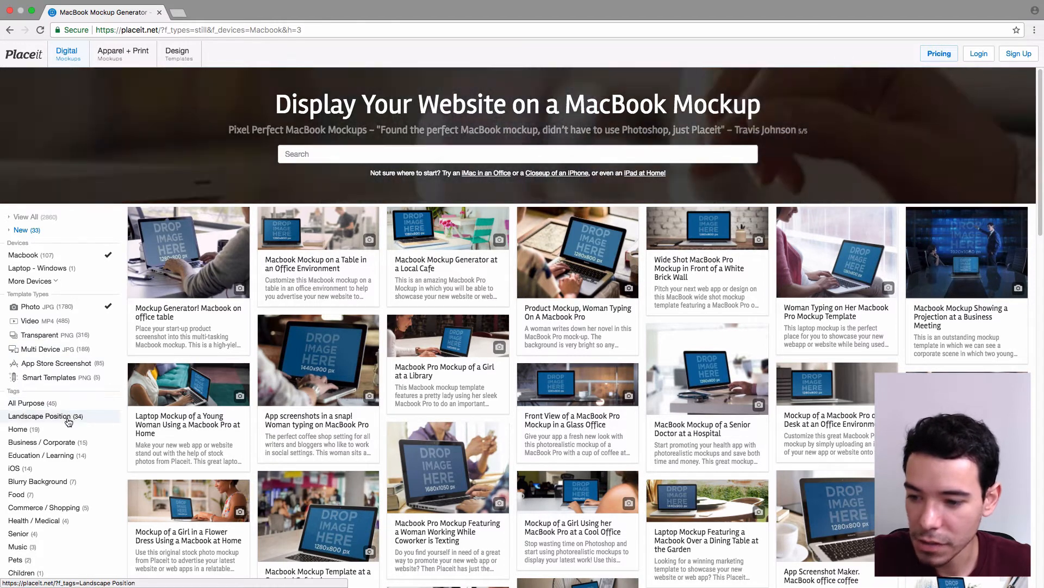
scroll(68, 422, "down", 1)
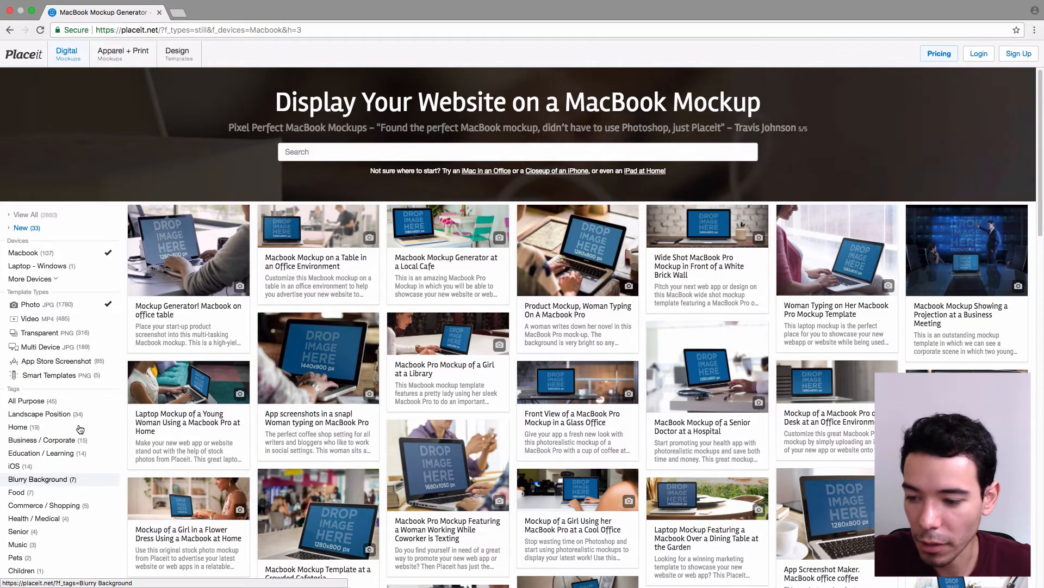
scroll(65, 479, "down", 4)
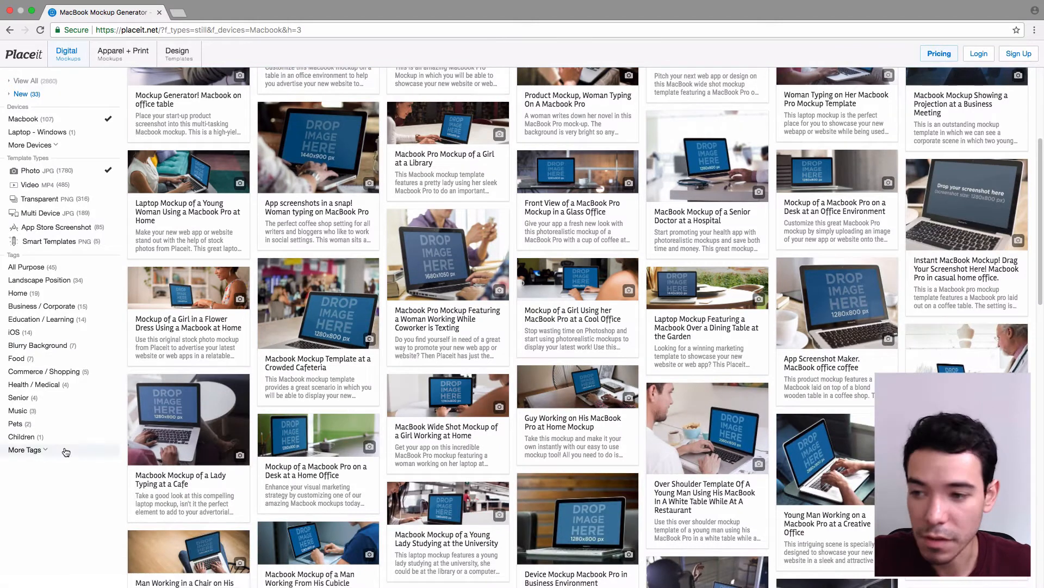
left_click(41, 306)
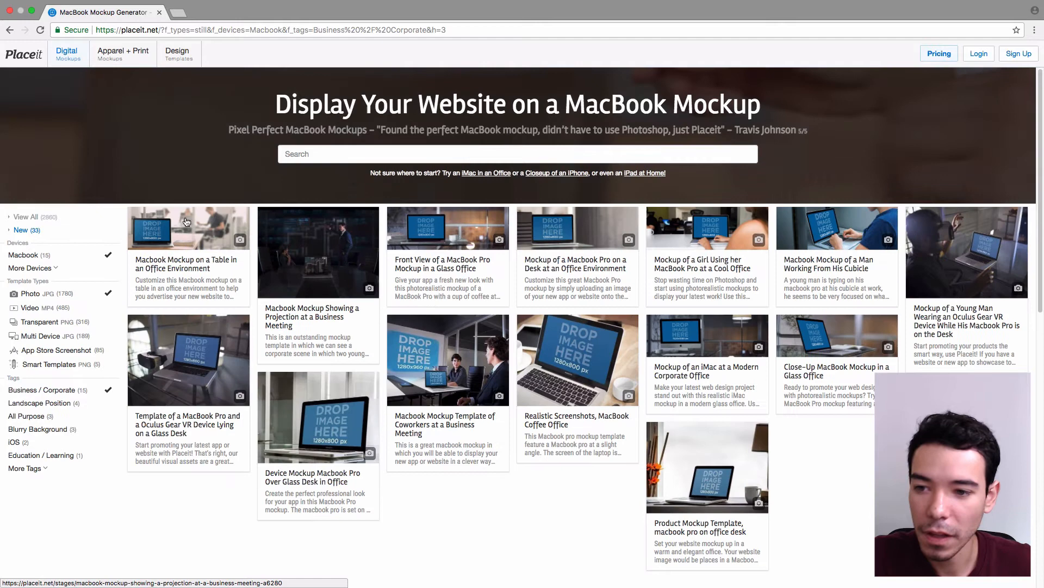
Upload the Screenshot file from Downloads into the MacBook-on-office-table mockup
left_click(186, 227)
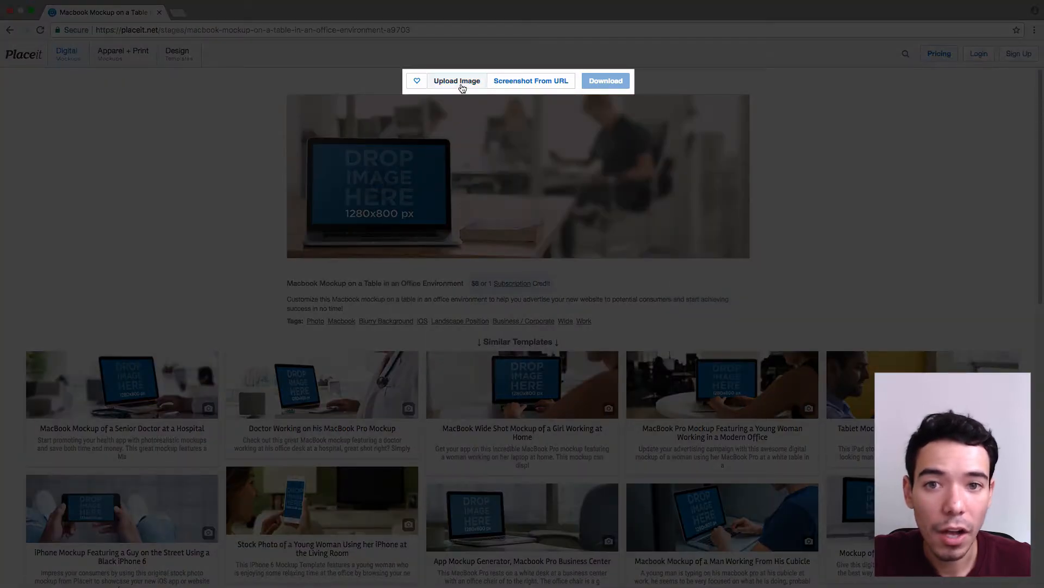
left_click(462, 84)
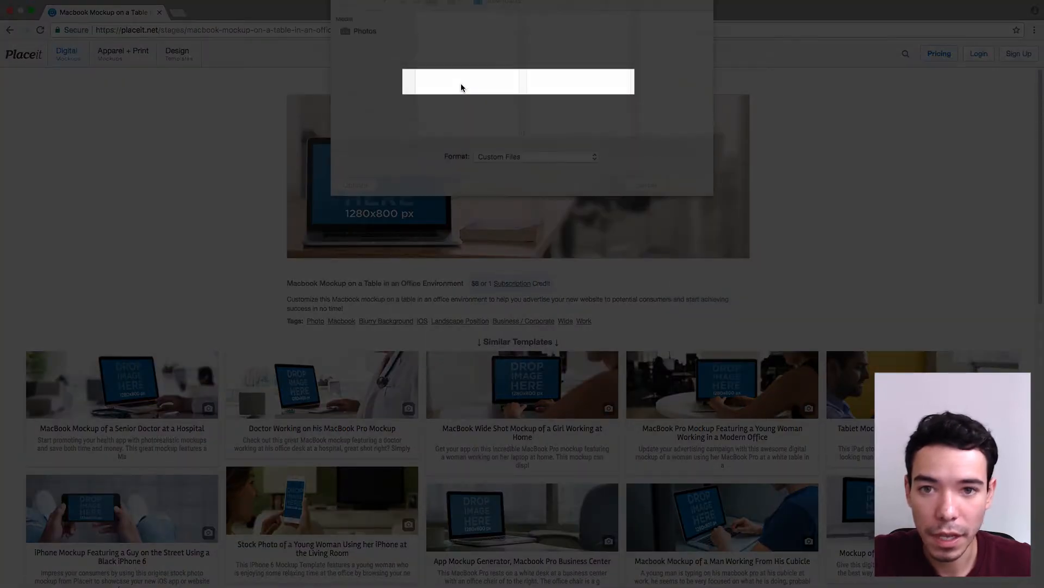
left_click(452, 27)
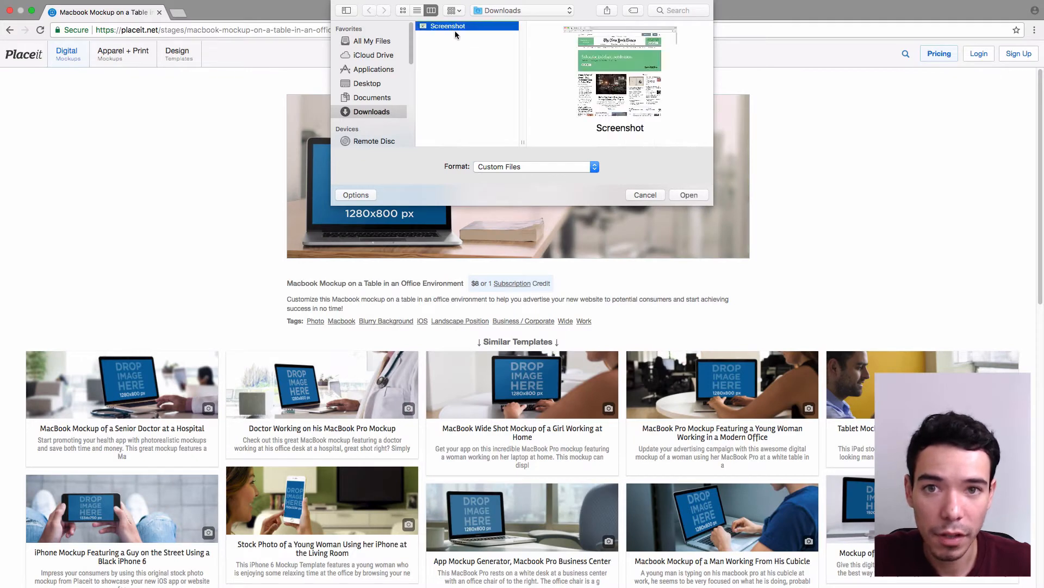
left_click(689, 195)
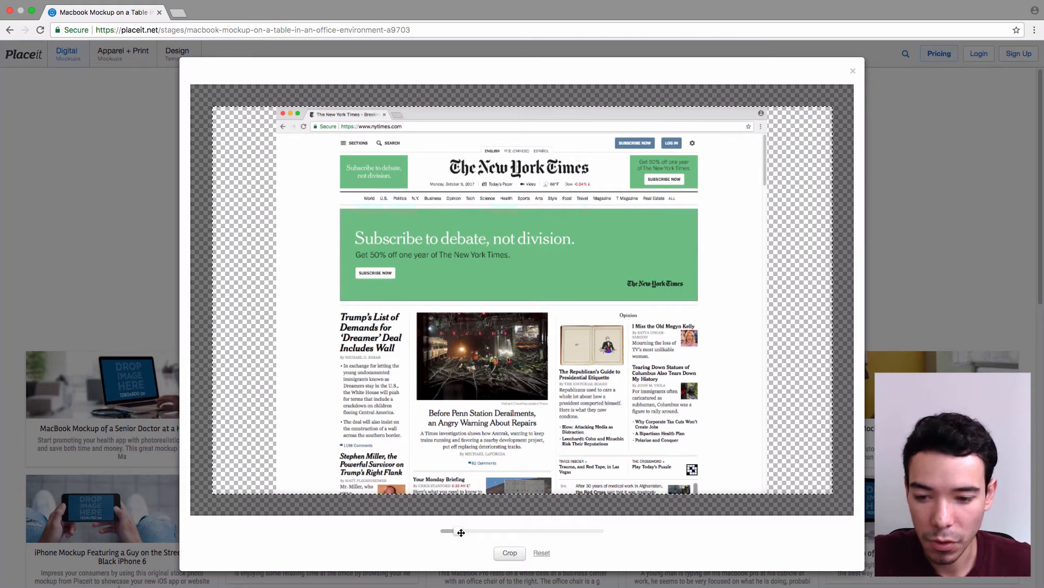
Zoom and reposition the New York Times screenshot, then abandon the crop without applying it
left_click_drag(460, 533, 466, 532)
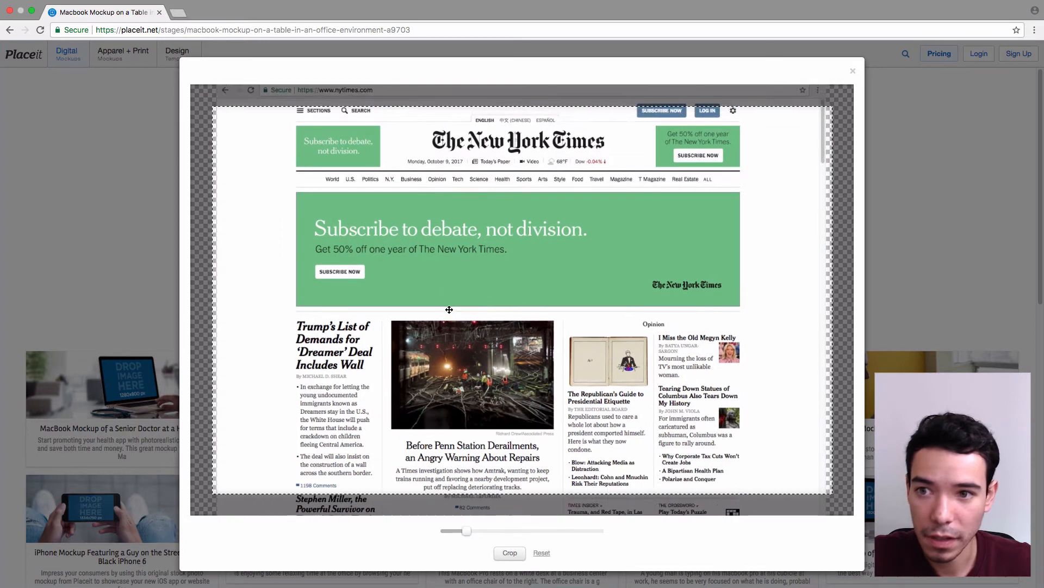
left_click_drag(449, 281, 444, 373)
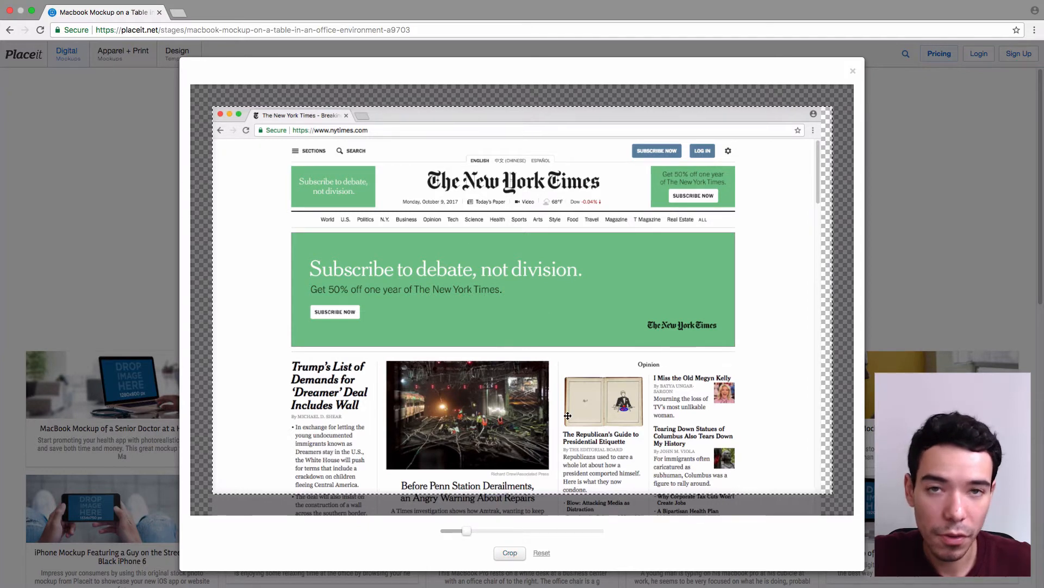
left_click(852, 71)
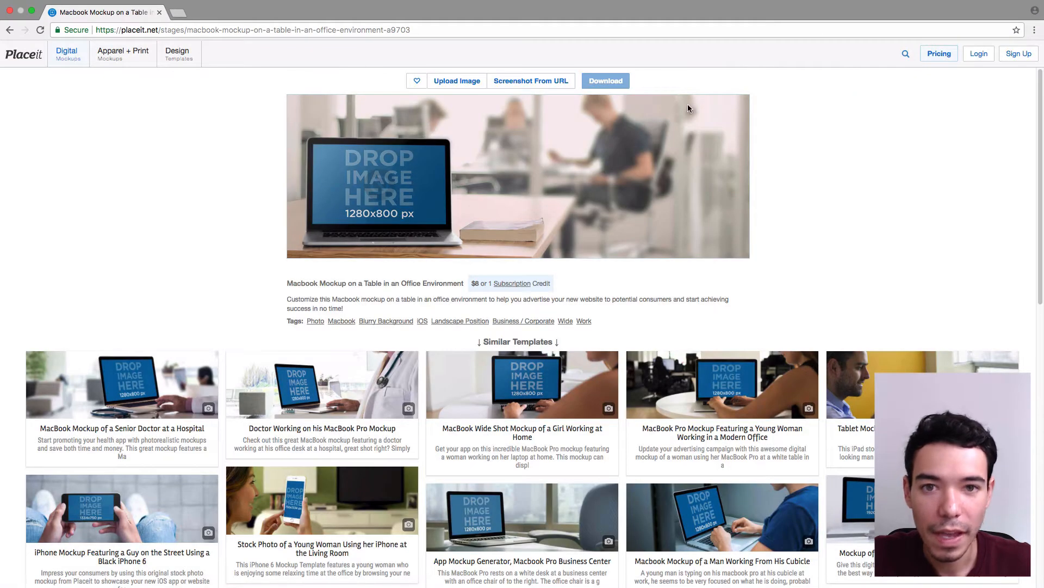
Grab a screenshot of nytimes.com by URL and place it on the MacBook screen
left_click(525, 86)
type("http://ny")
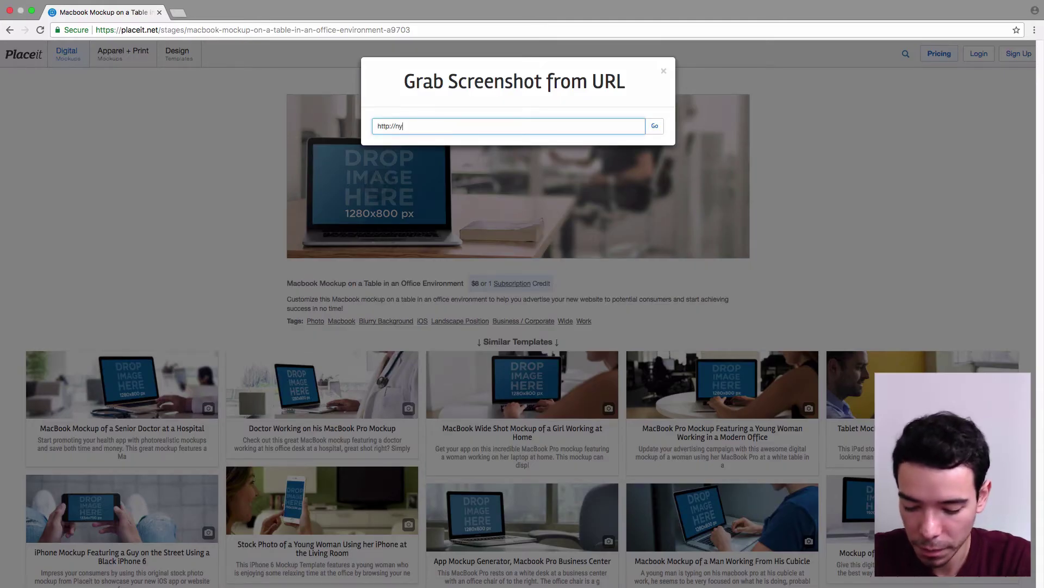
type("tim")
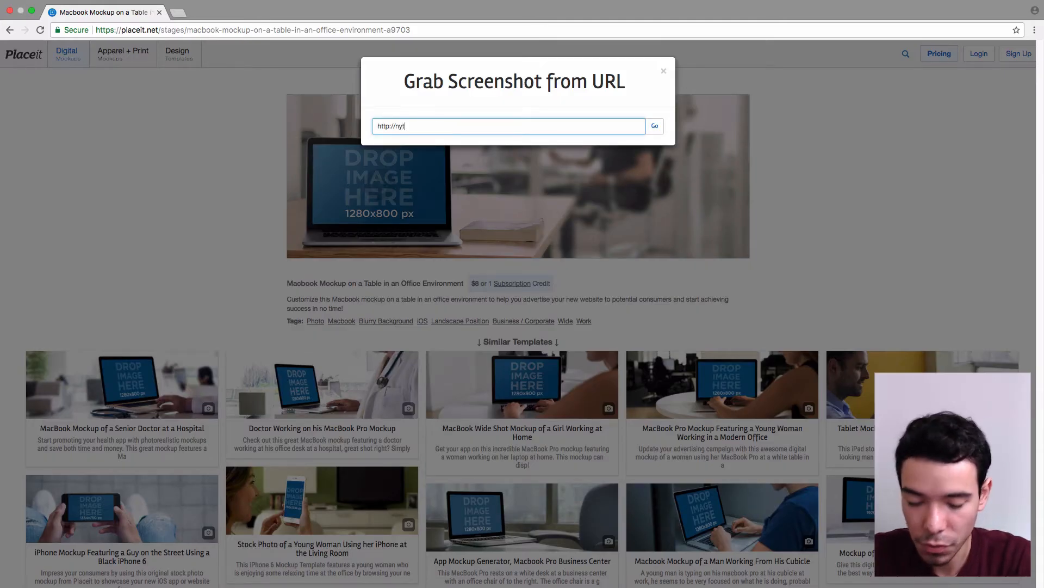
type("es")
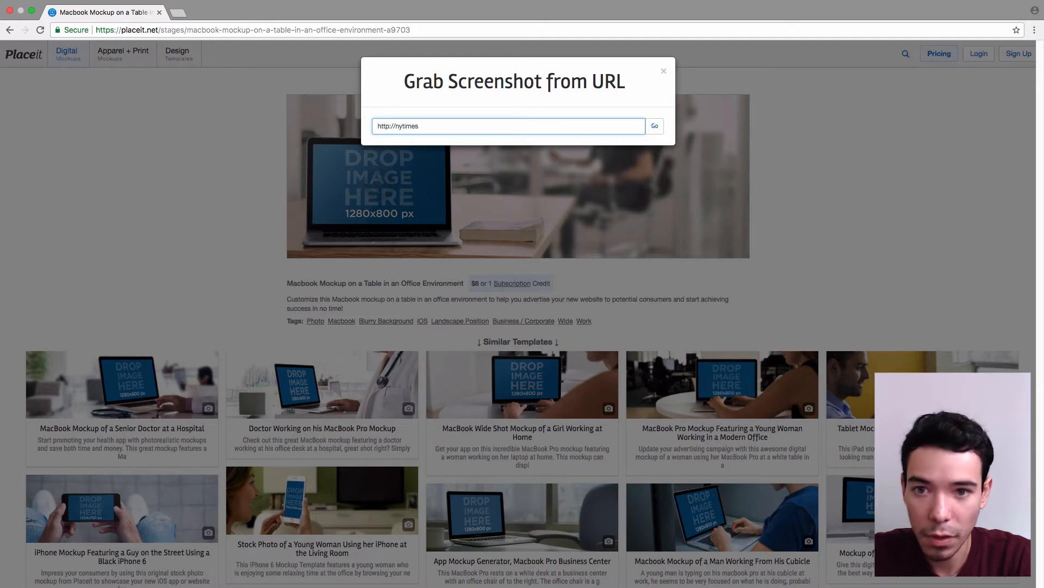
type(".com")
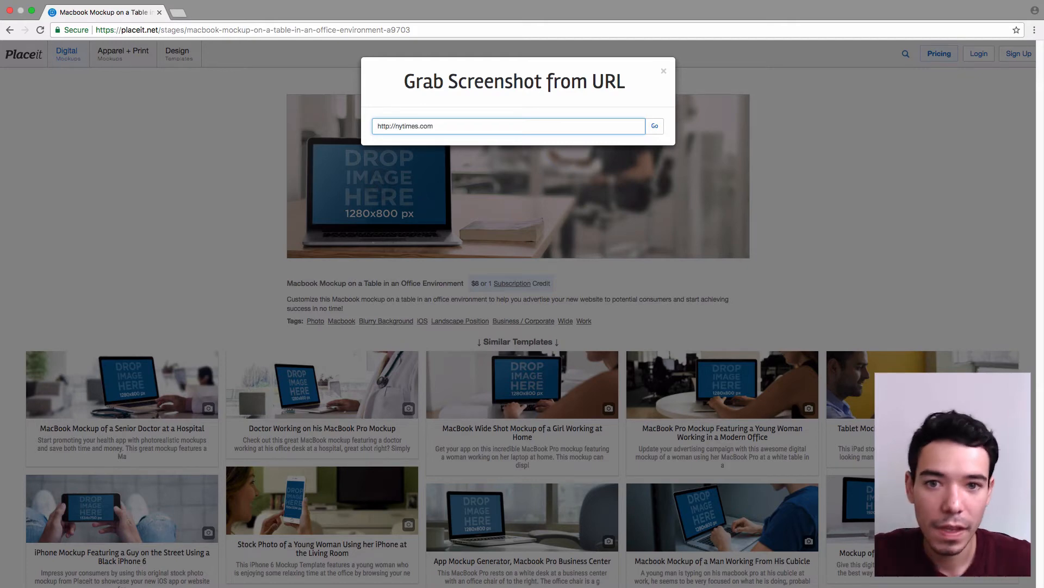
left_click(655, 129)
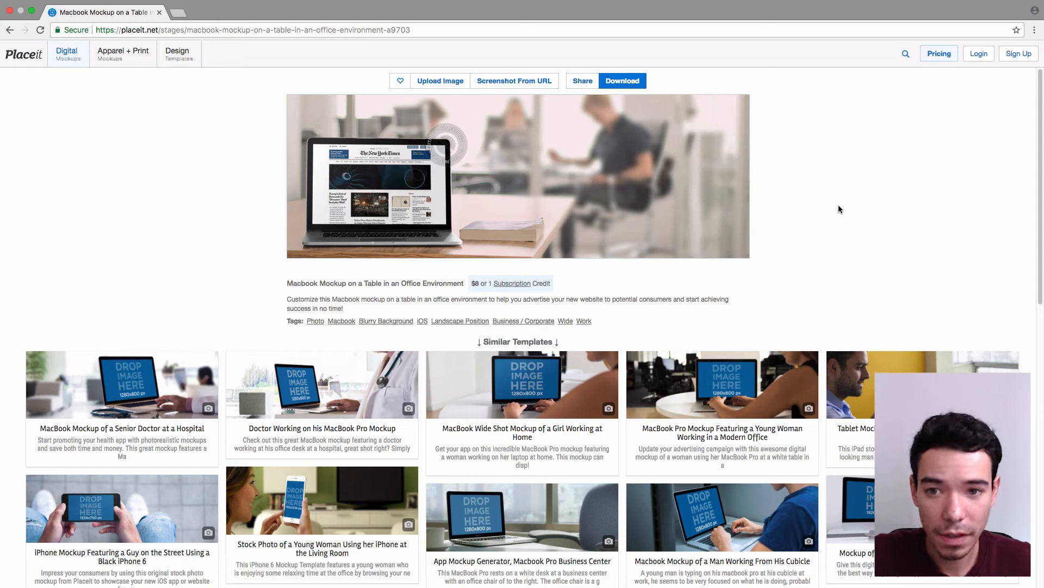
mouse_move(518, 176)
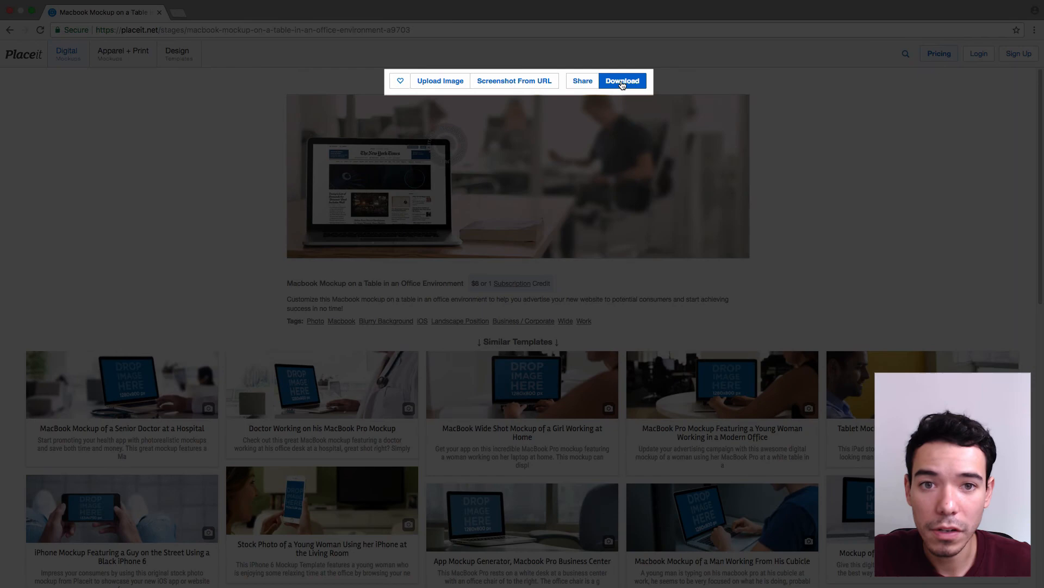
Bring up the Get Your Image download size dialog for the finished mockup
left_click(622, 81)
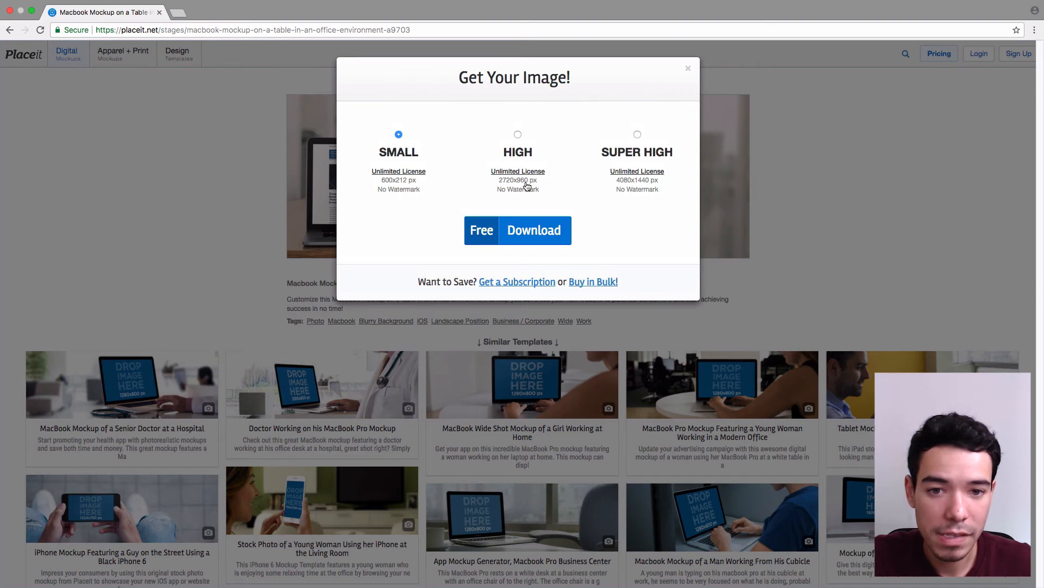
Compare SUPER HIGH at $28 and settle on the HIGH 2720x960 px size at $8
left_click(517, 135)
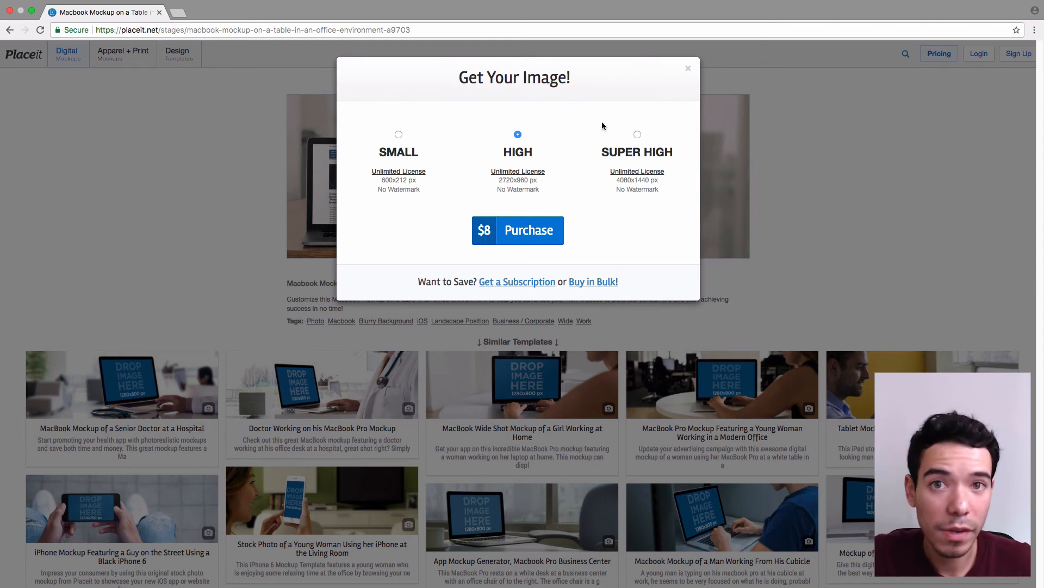
left_click(638, 133)
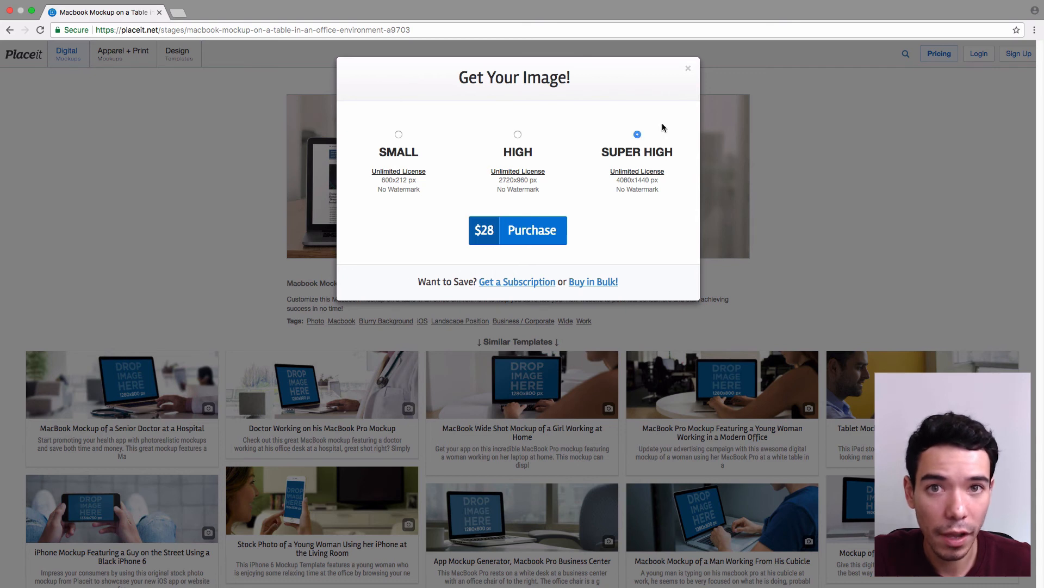
left_click(518, 134)
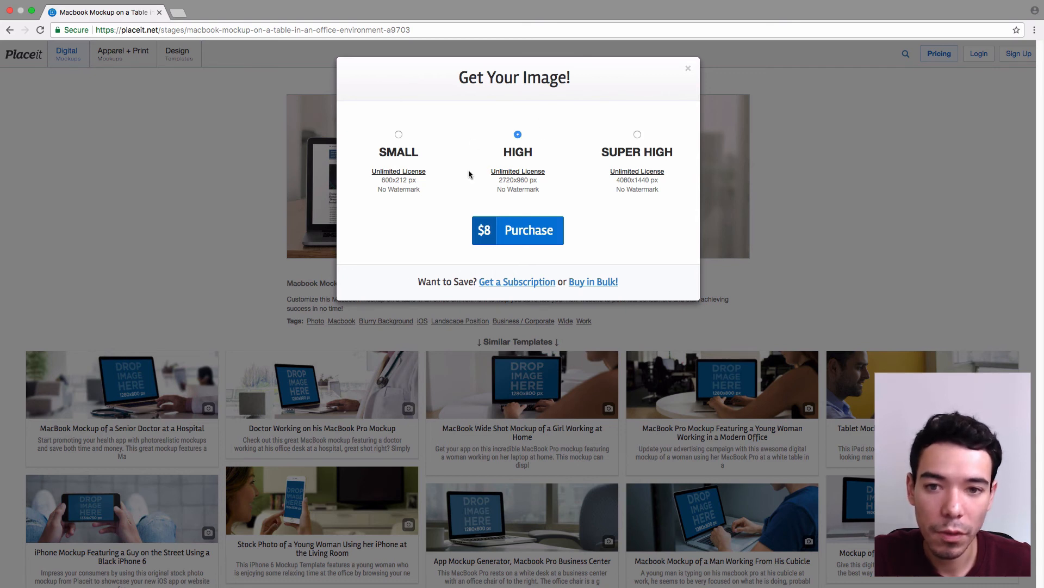